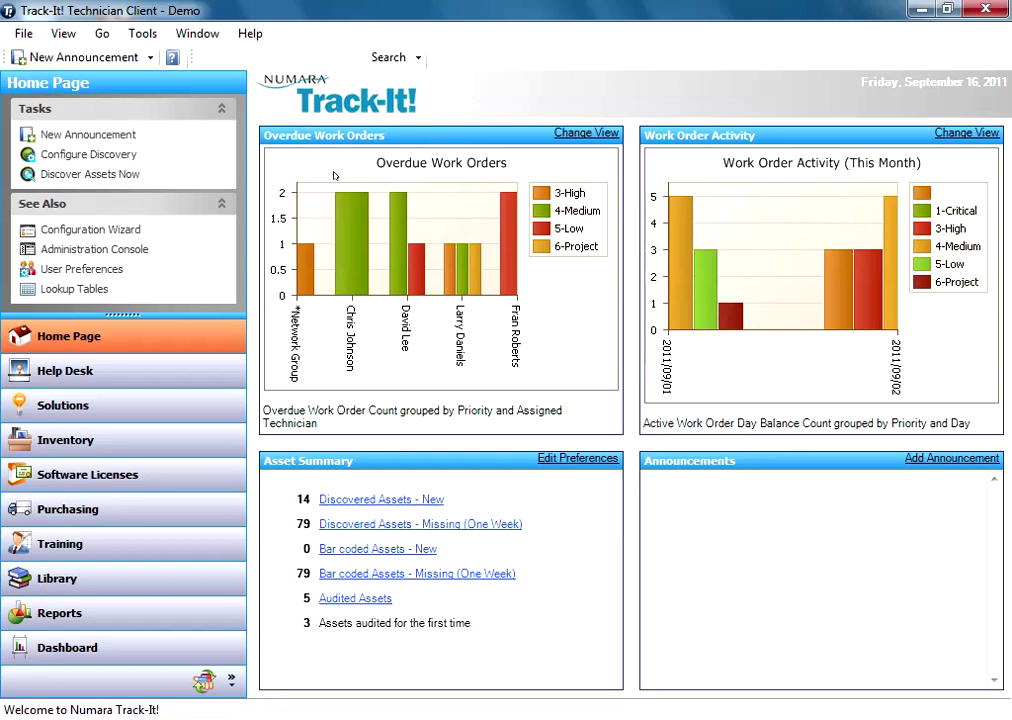
Open the Automated Schedule settings of the Help Desk E-mail Monitor in the Administration Console
left_click(142, 34)
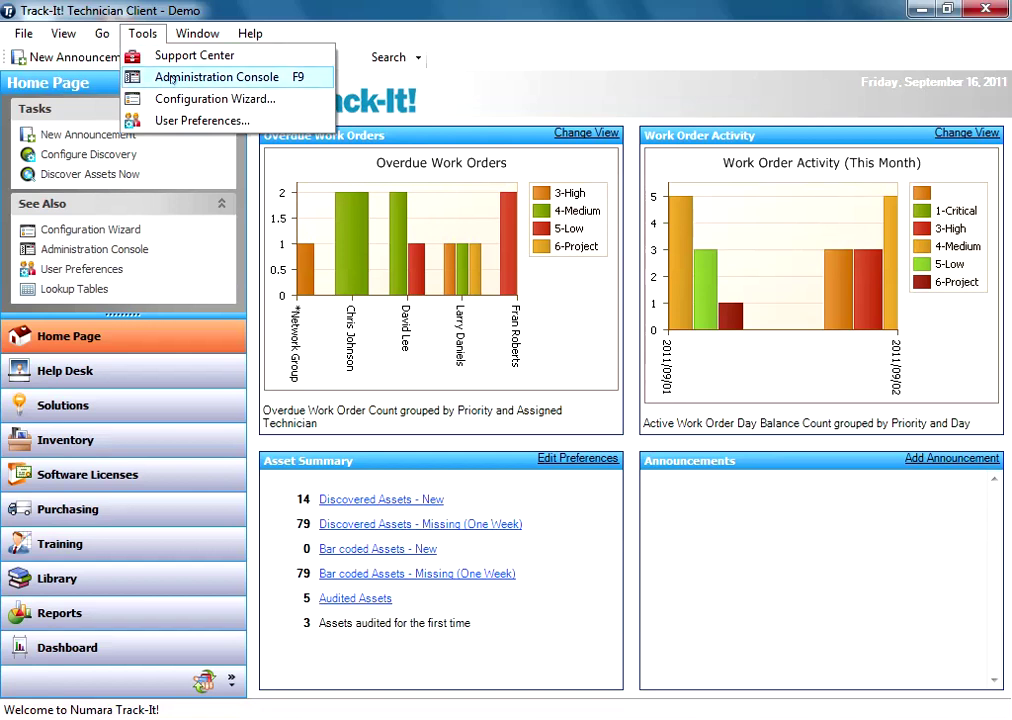
left_click(160, 77)
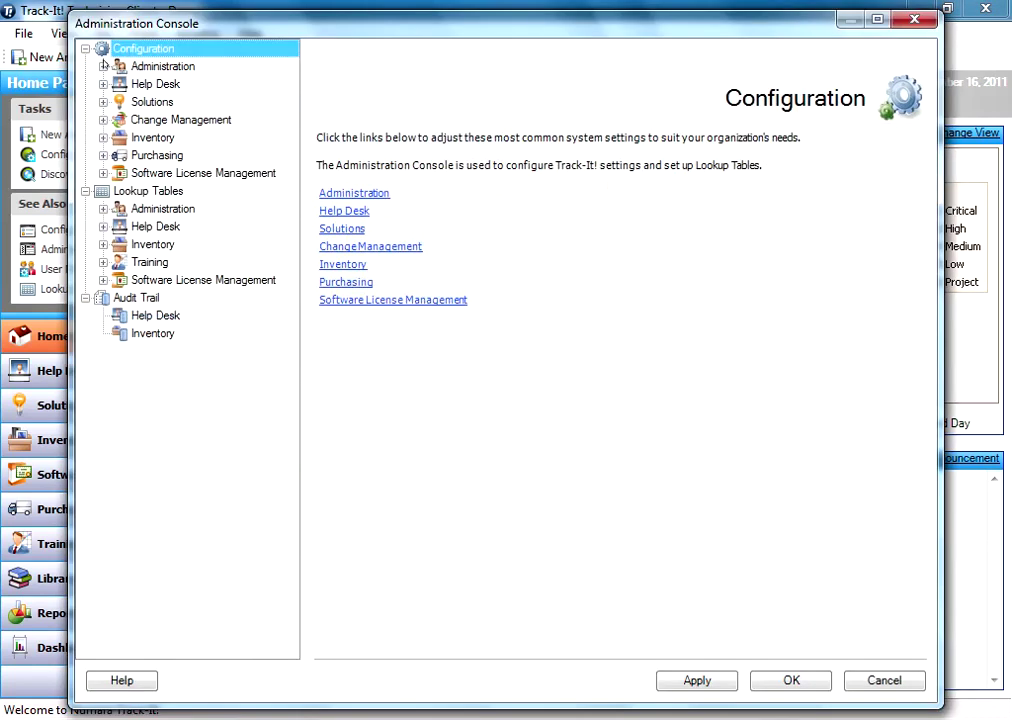
left_click(103, 84)
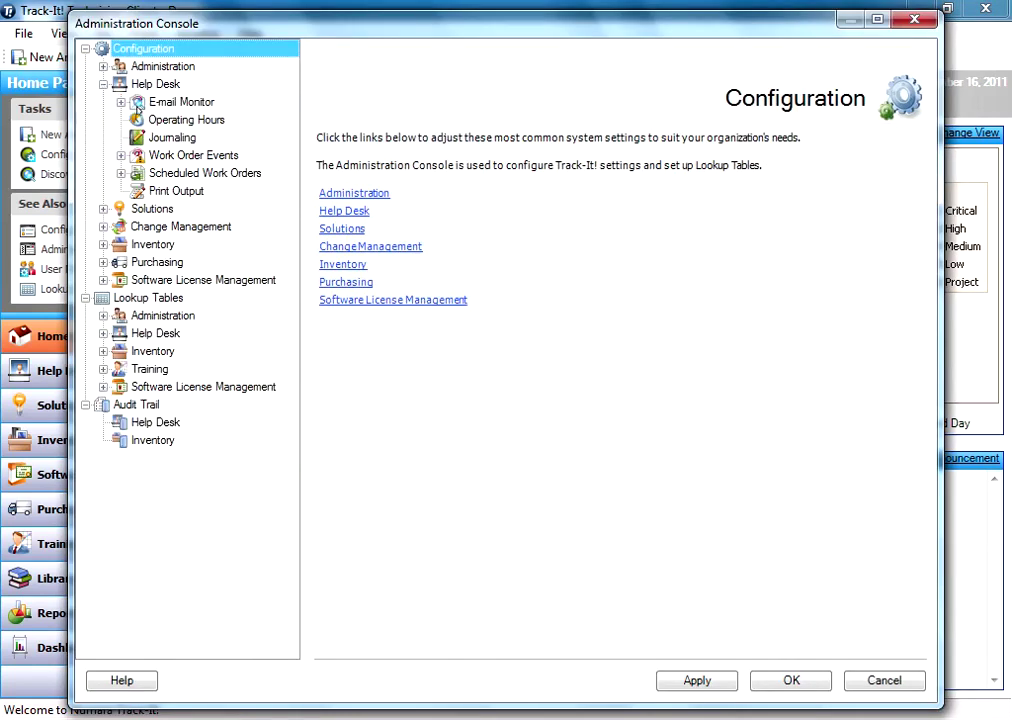
left_click(138, 104)
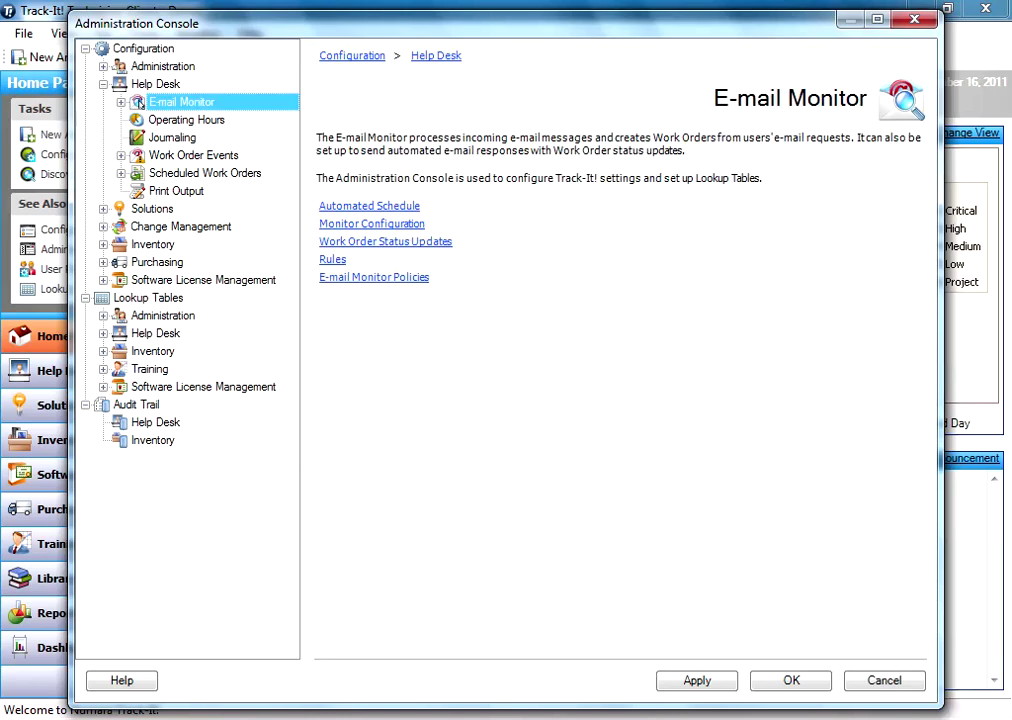
left_click(121, 104)
left_click(212, 120)
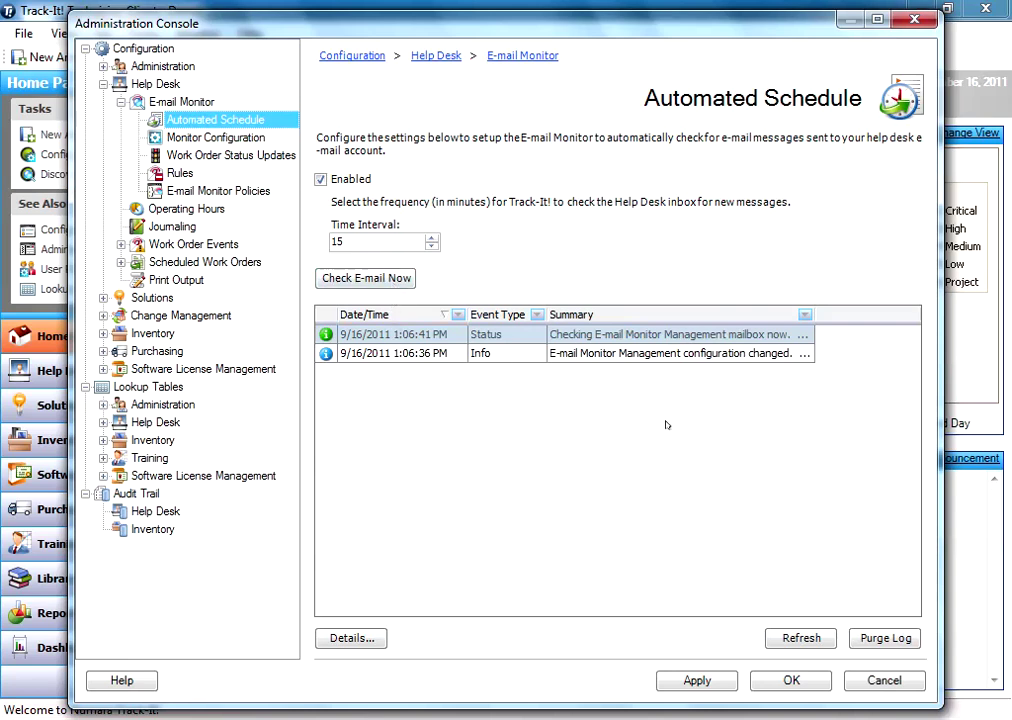
View the event details of the Status entry in the Automated Schedule log and close them
left_click(616, 356)
left_click(655, 337)
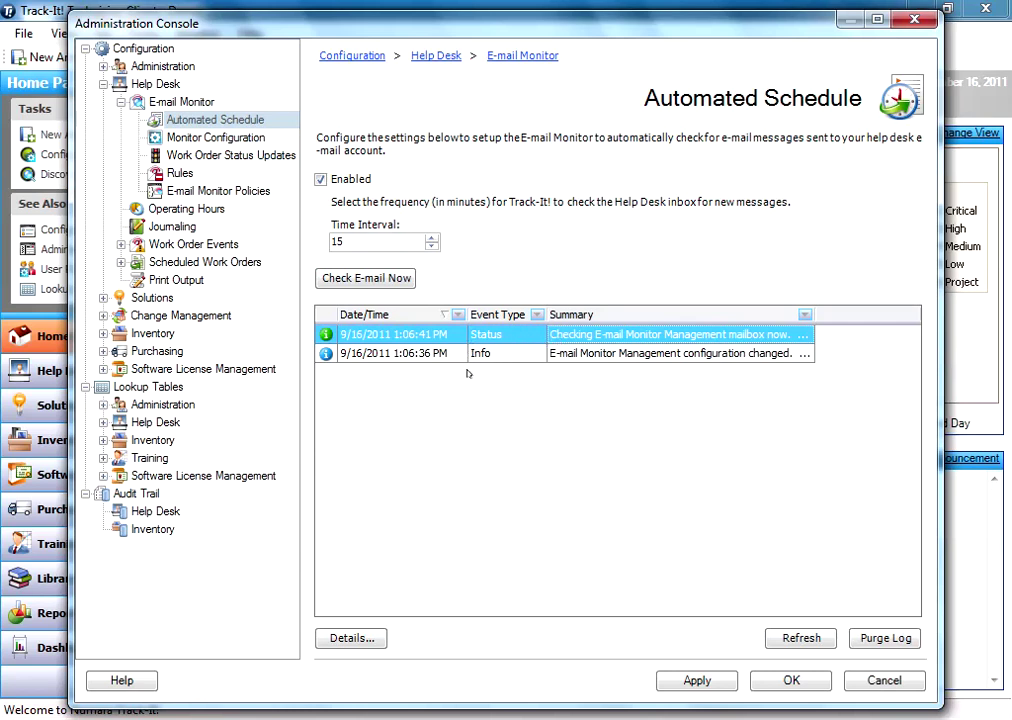
double_click(440, 337)
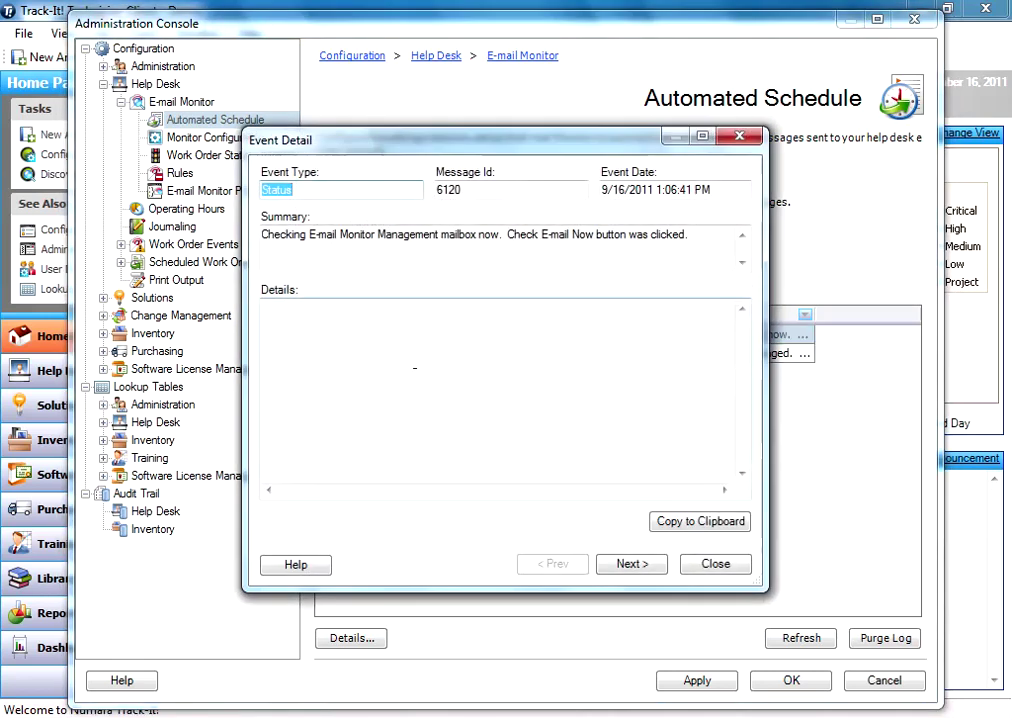
left_click(686, 562)
Review the Exchange Server settings under Monitor Configuration and leave them without saving
left_click(212, 137)
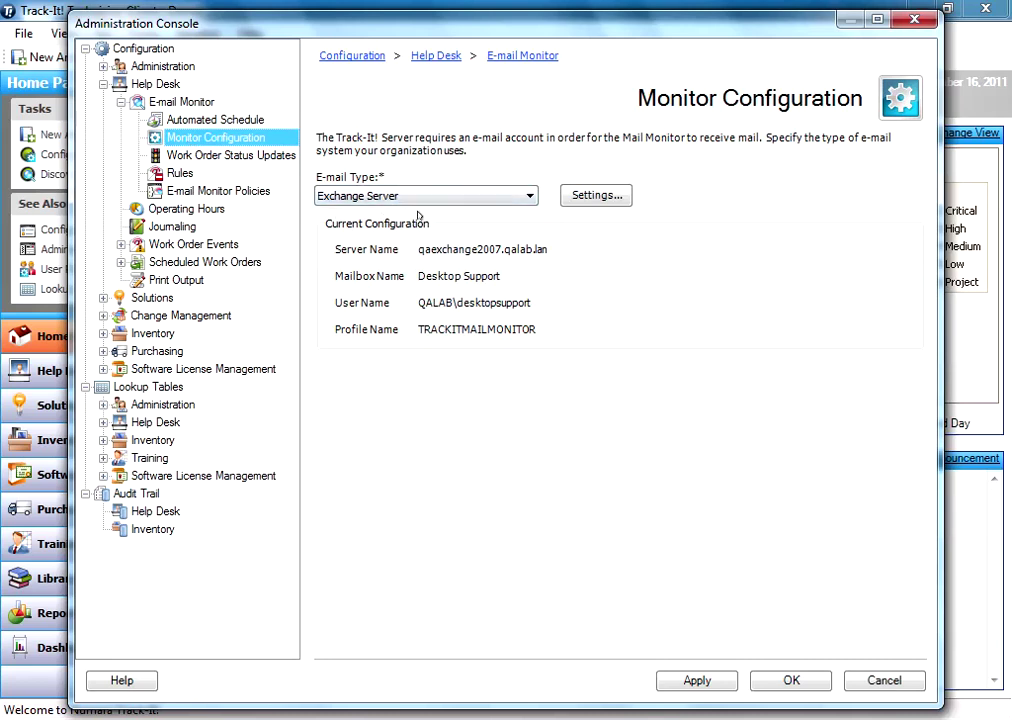
left_click(589, 197)
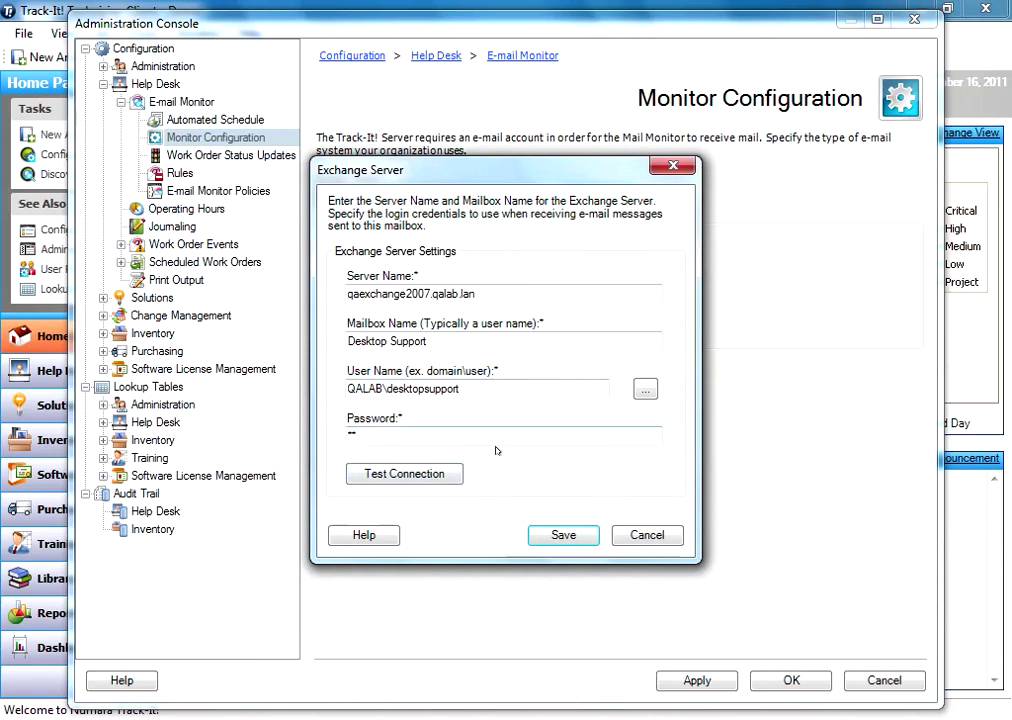
left_click(645, 536)
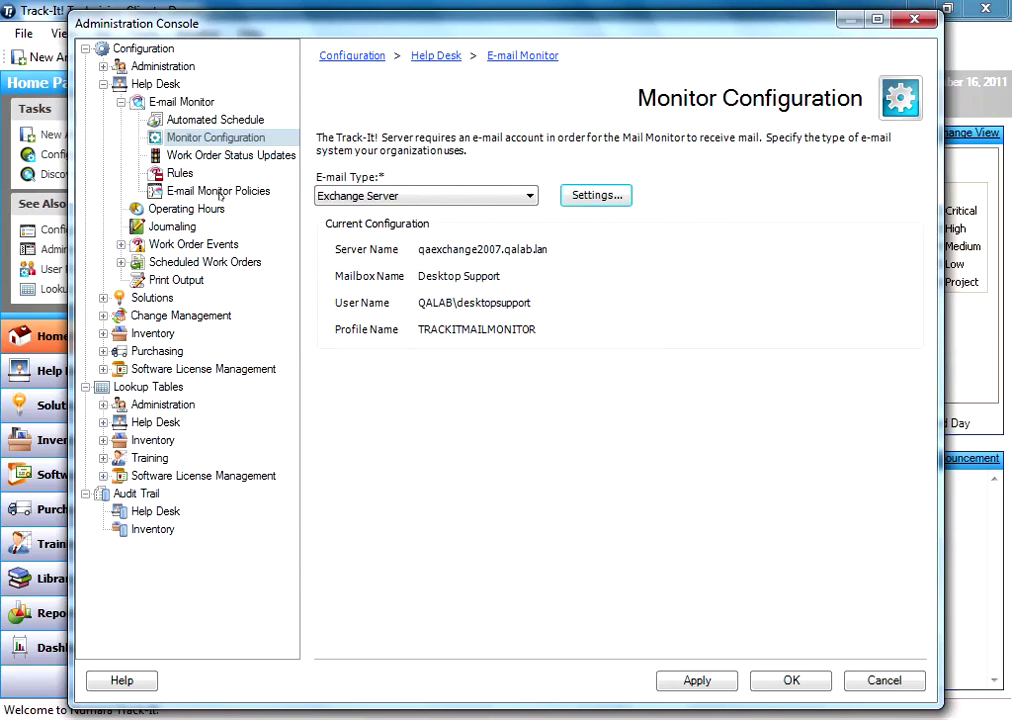
Open the Default e-mail monitor policy, enable Send Auto-Response, and review and save its auto-response template
left_click(218, 192)
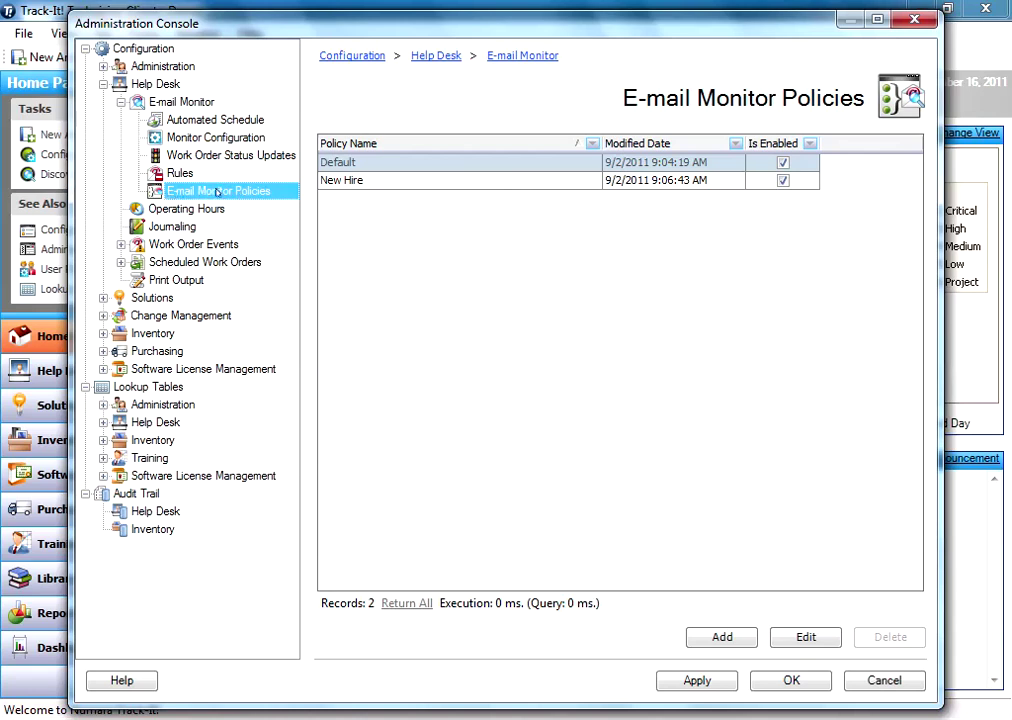
left_click(375, 164)
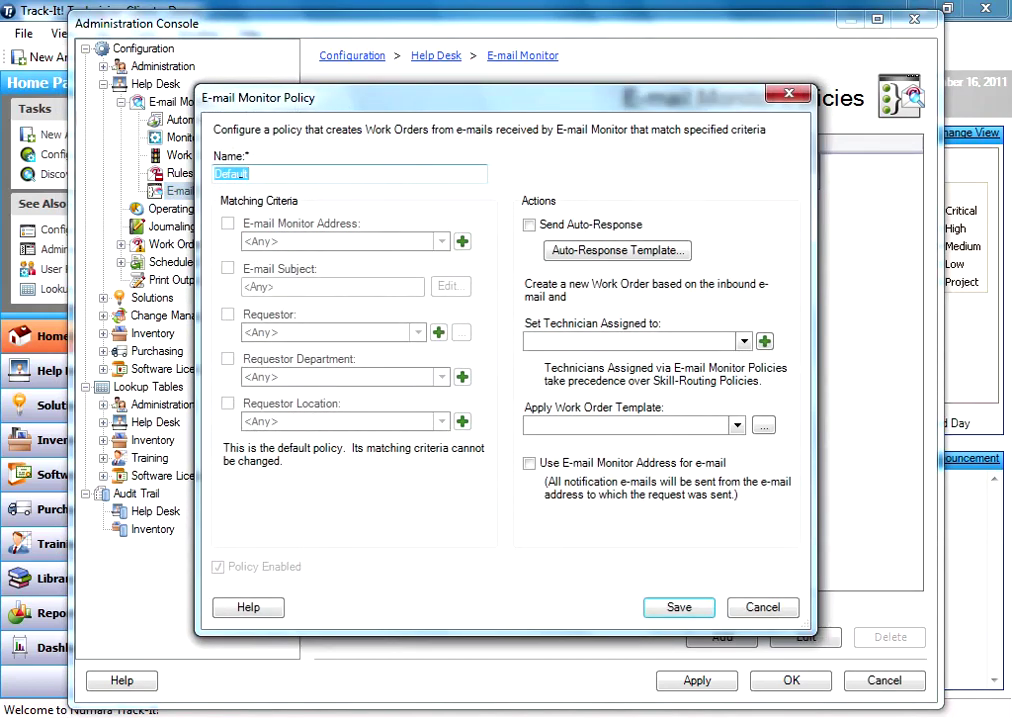
left_click_drag(248, 174, 213, 174)
left_click(529, 225)
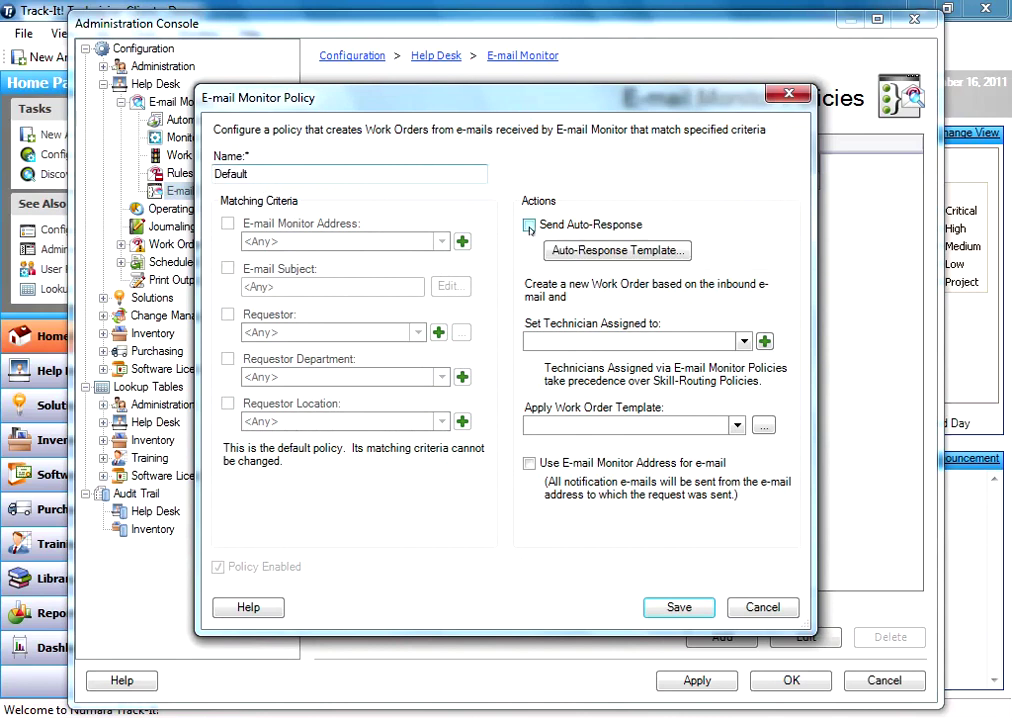
left_click(617, 251)
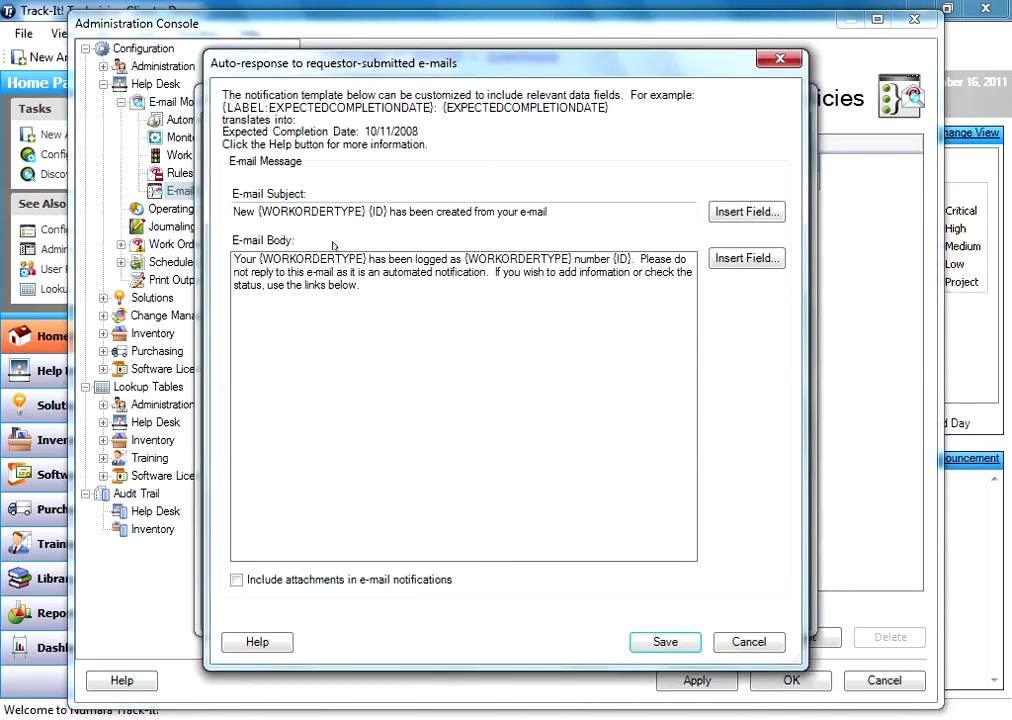
left_click(665, 641)
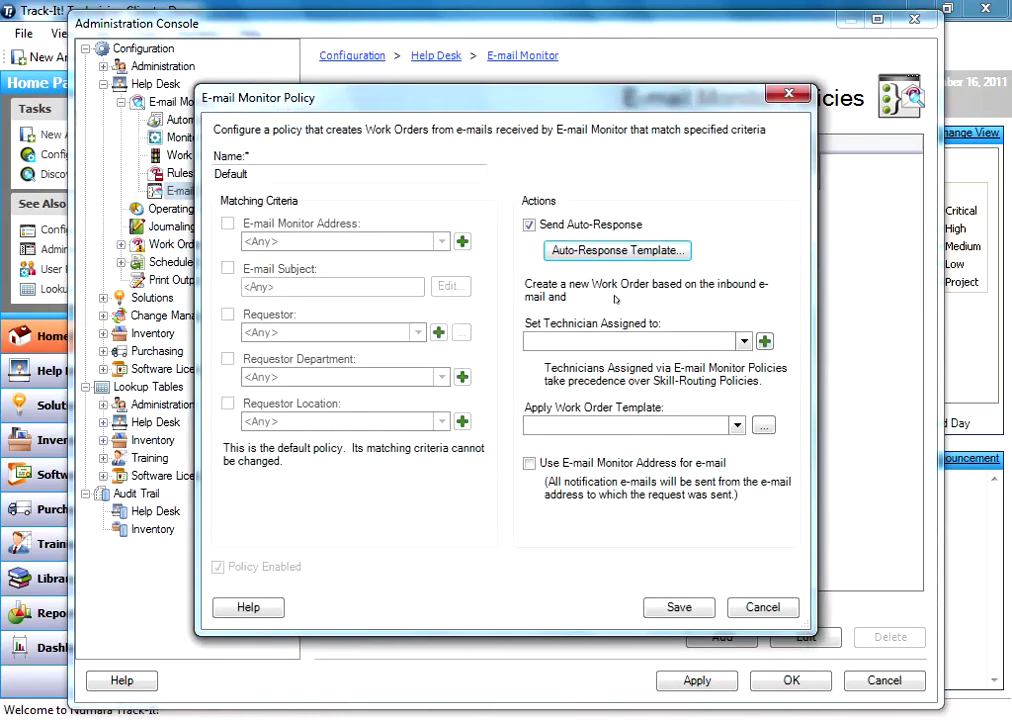
Try assigning a technician and the Employee New Hire work order template in the Default policy, discarding the policy changes
left_click(741, 342)
scroll(741, 430, "down", 1)
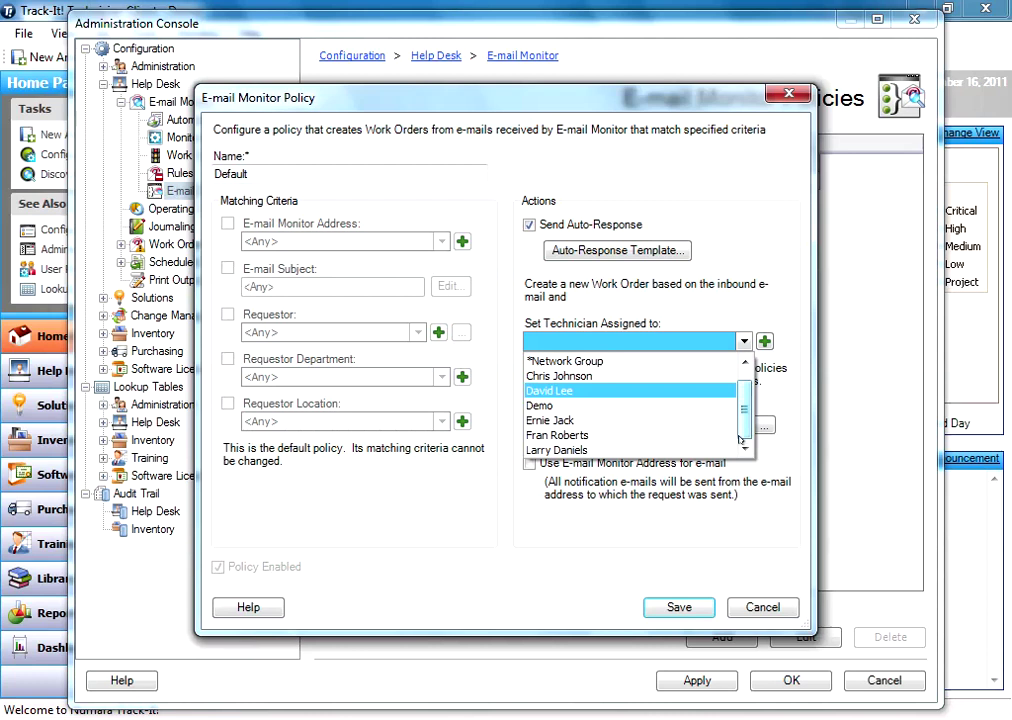
left_click(664, 449)
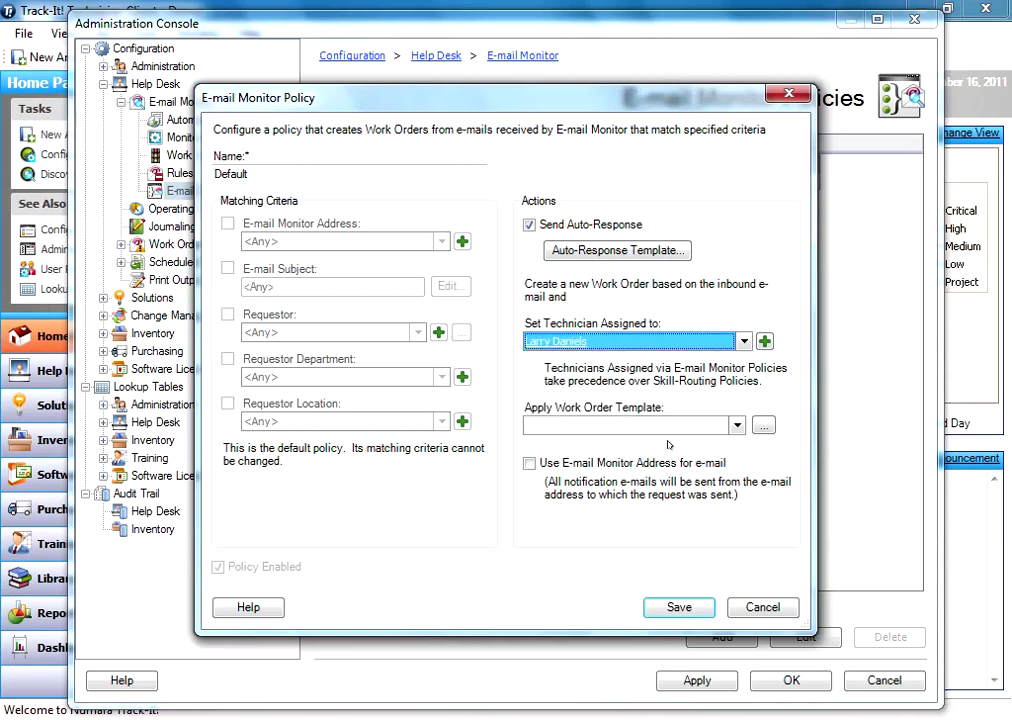
left_click(700, 427)
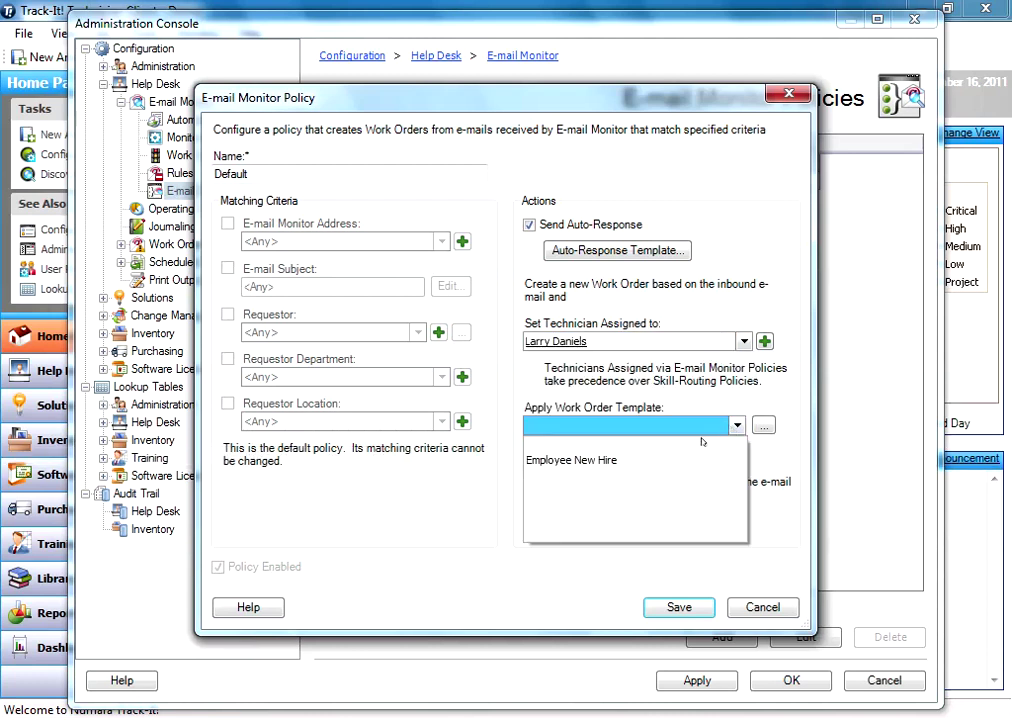
left_click(656, 458)
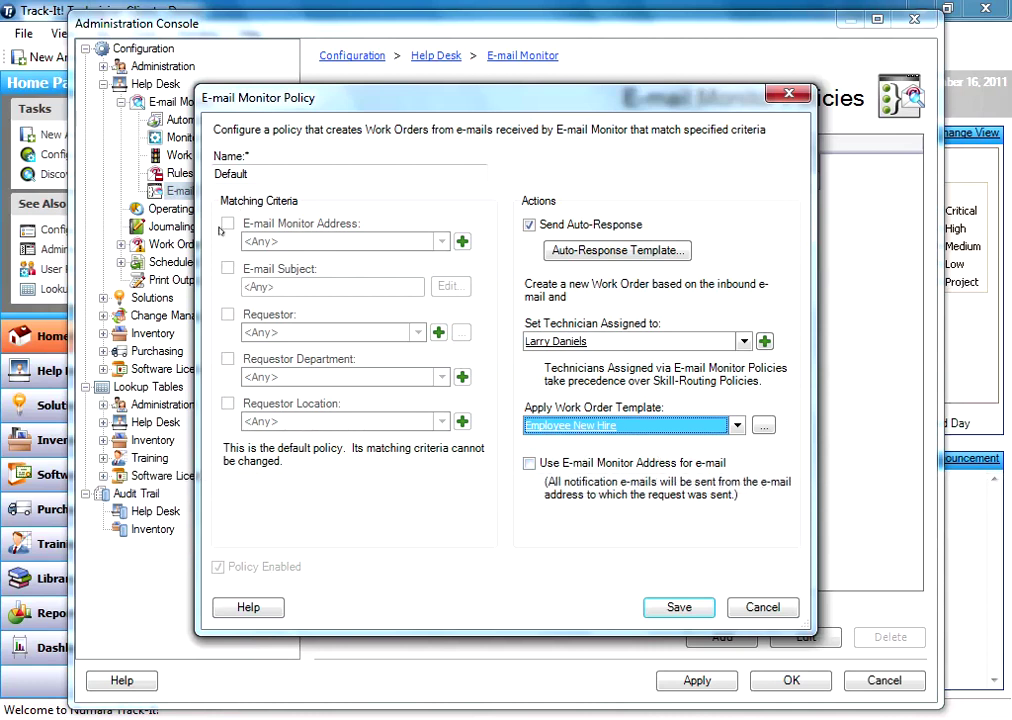
left_click(762, 607)
left_click(539, 448)
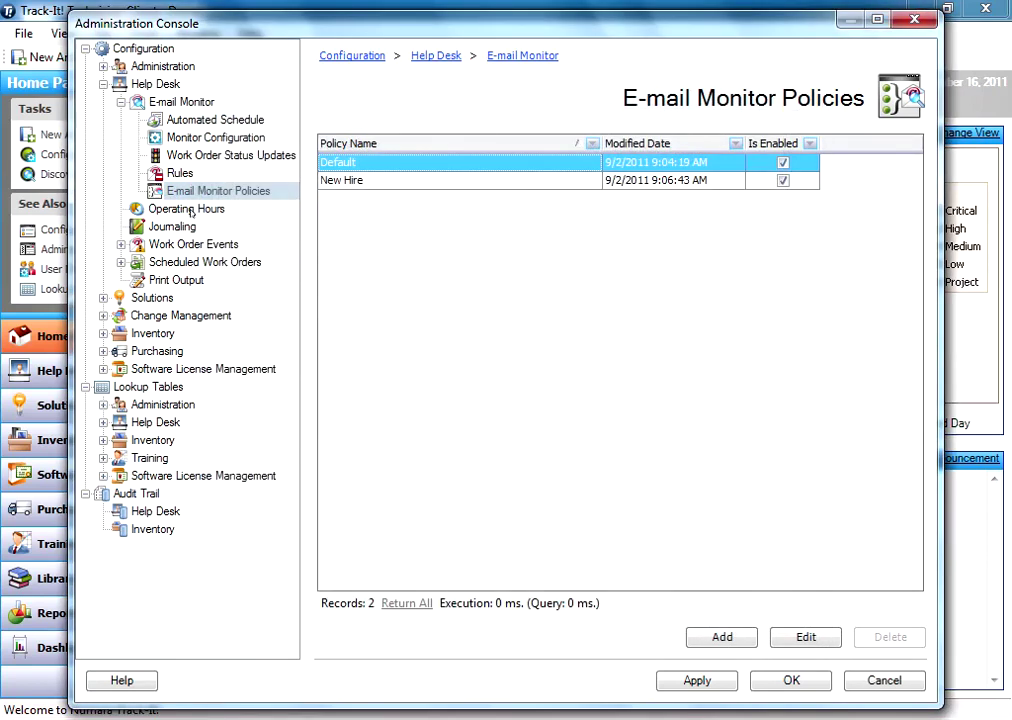
Examine the New Hire policy and the details of its Desktop Support monitor address, closing both without saving
double_click(340, 183)
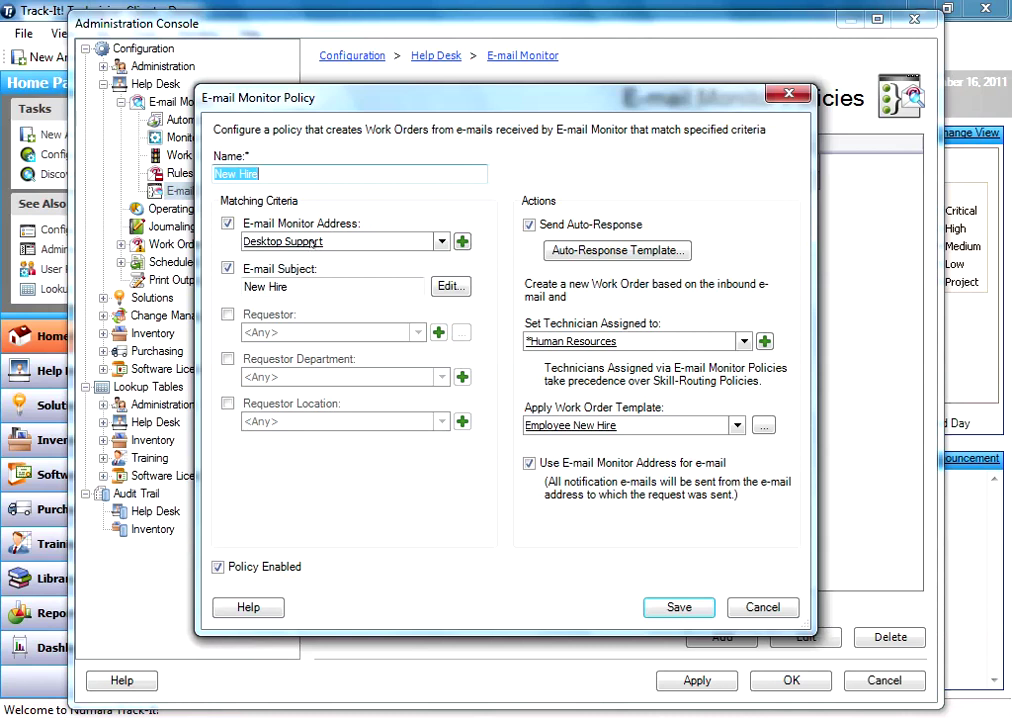
double_click(378, 242)
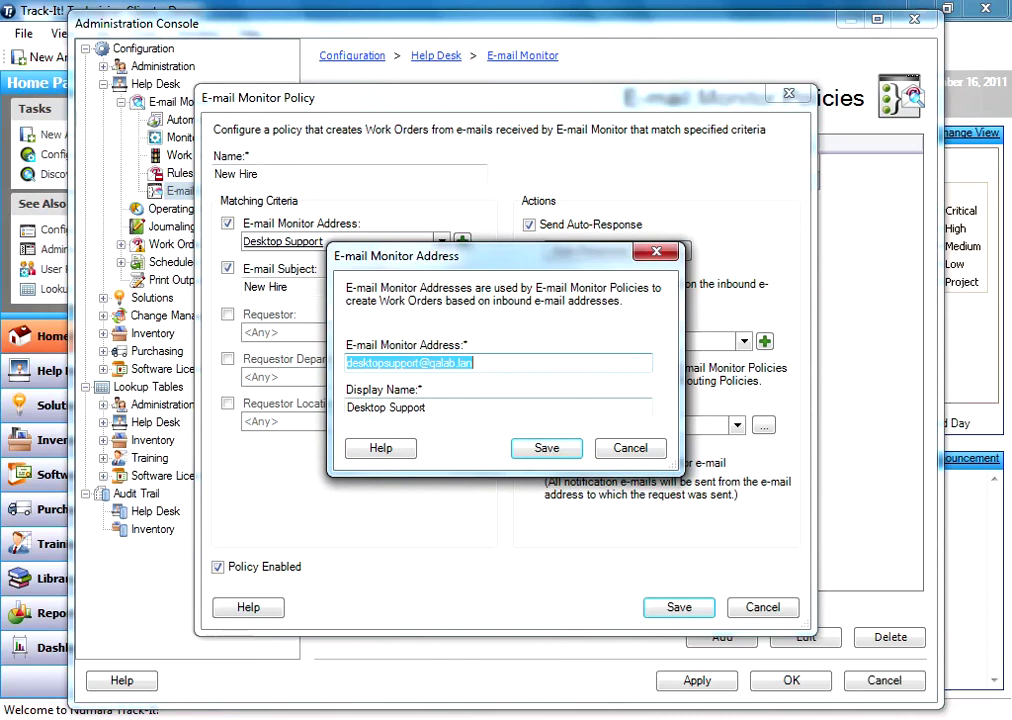
left_click(603, 447)
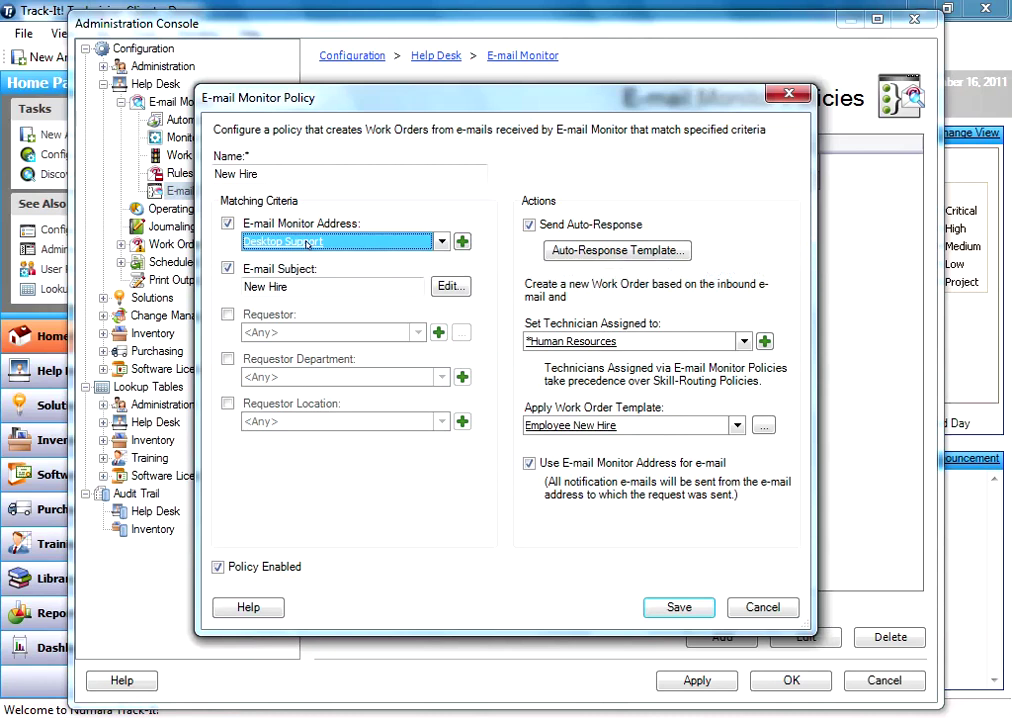
left_click(762, 607)
Compare the mailbox in Monitor Configuration with the monitor address used by the New Hire policy
left_click(215, 137)
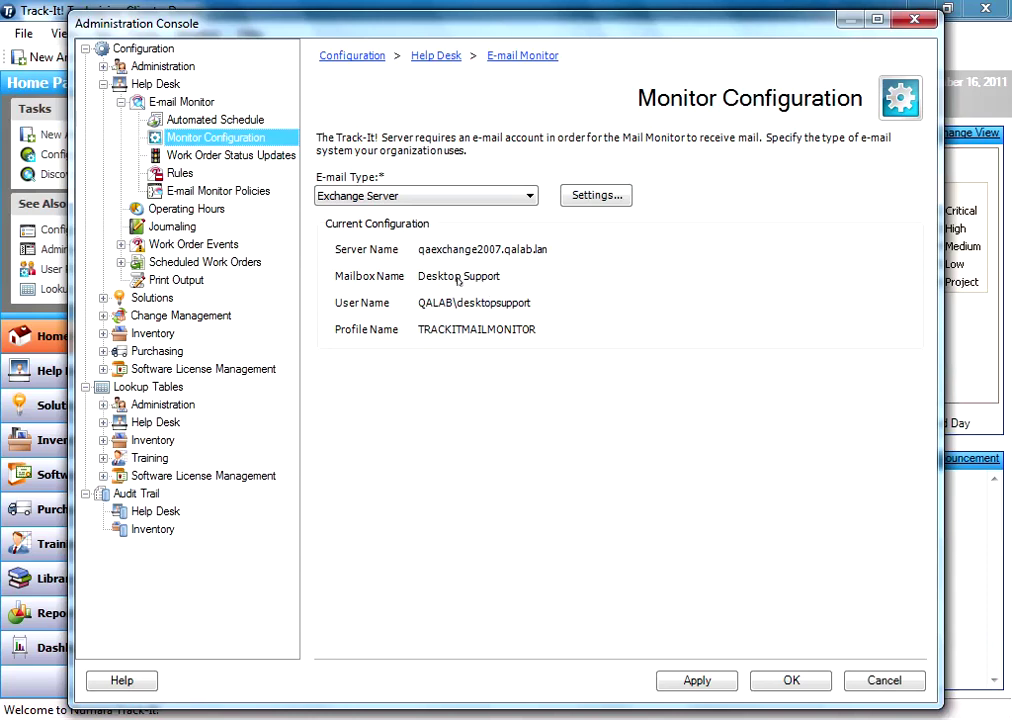
left_click(228, 193)
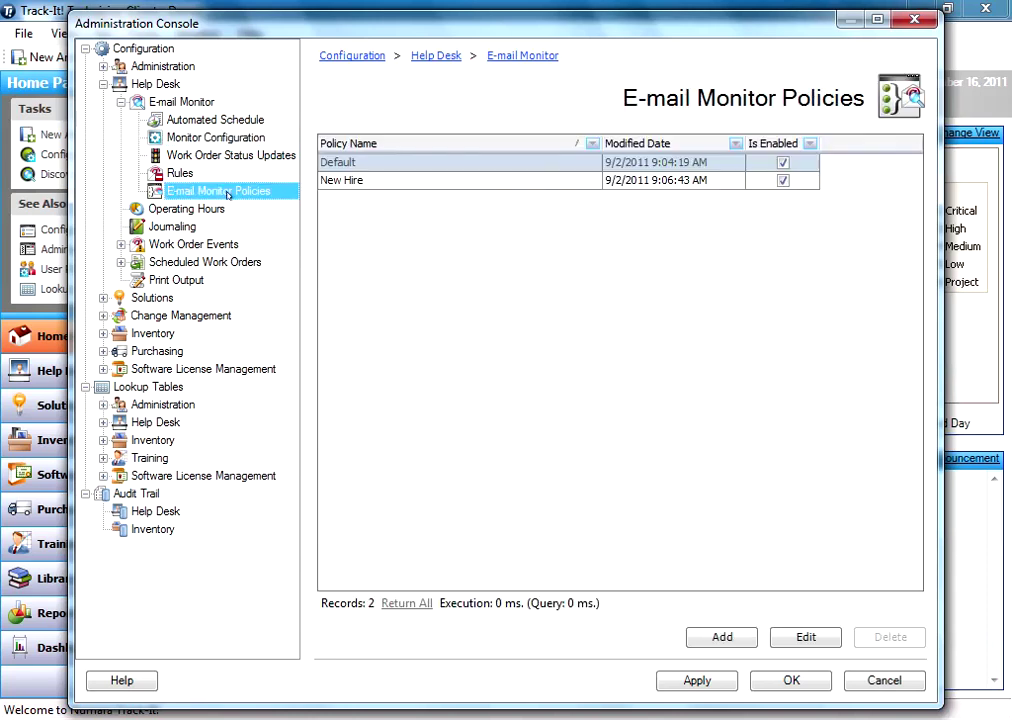
left_click(399, 183)
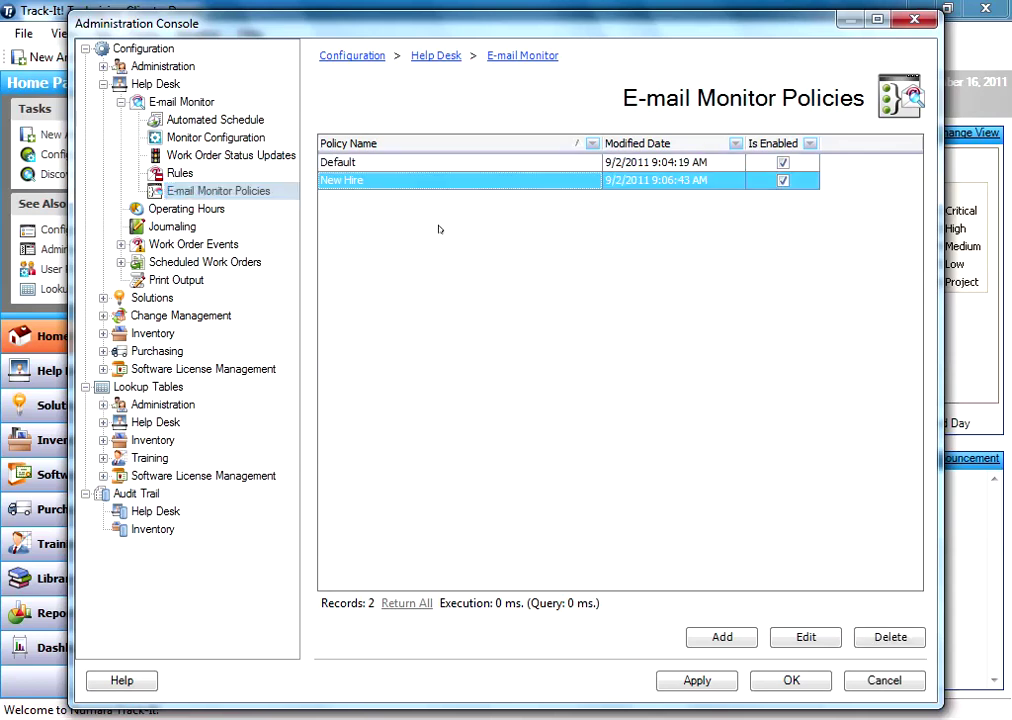
double_click(399, 183)
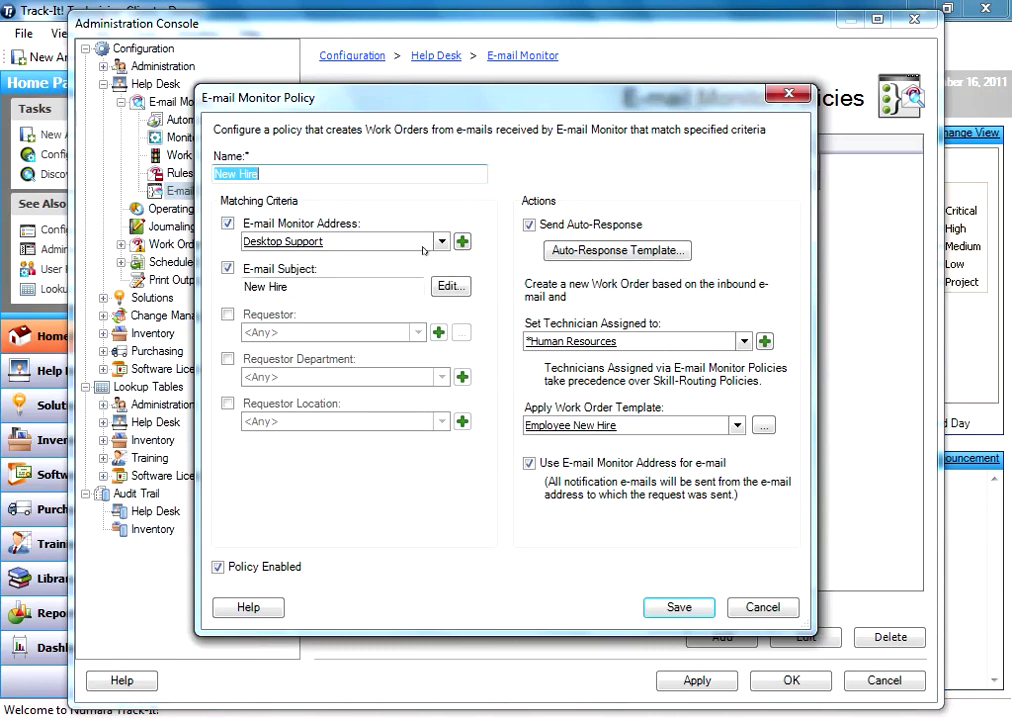
double_click(282, 241)
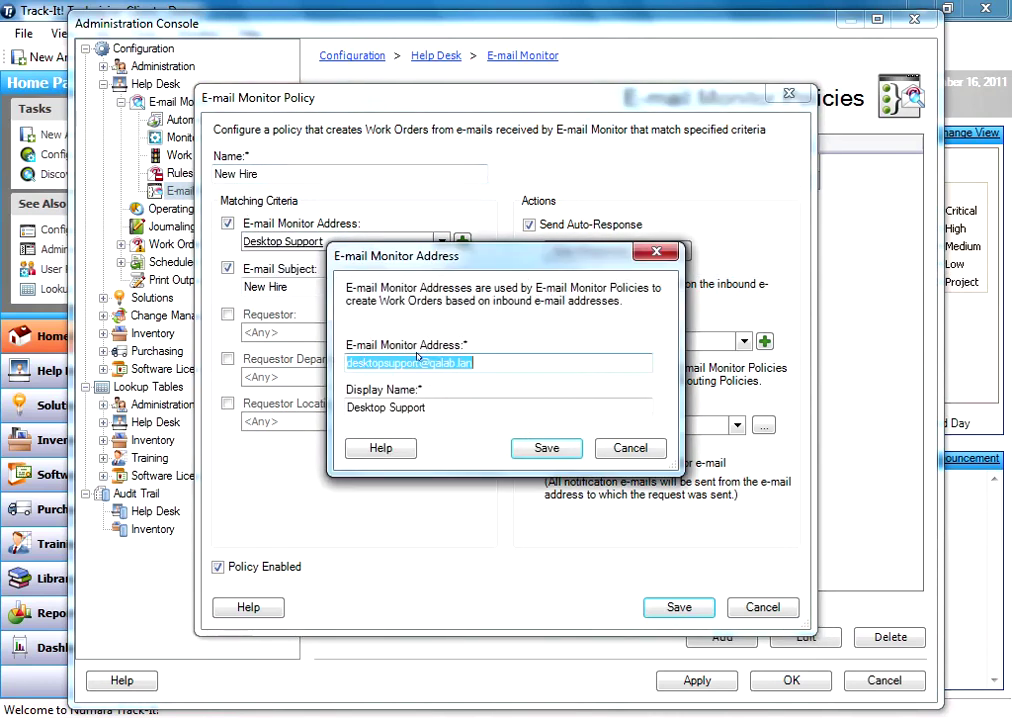
left_click(630, 448)
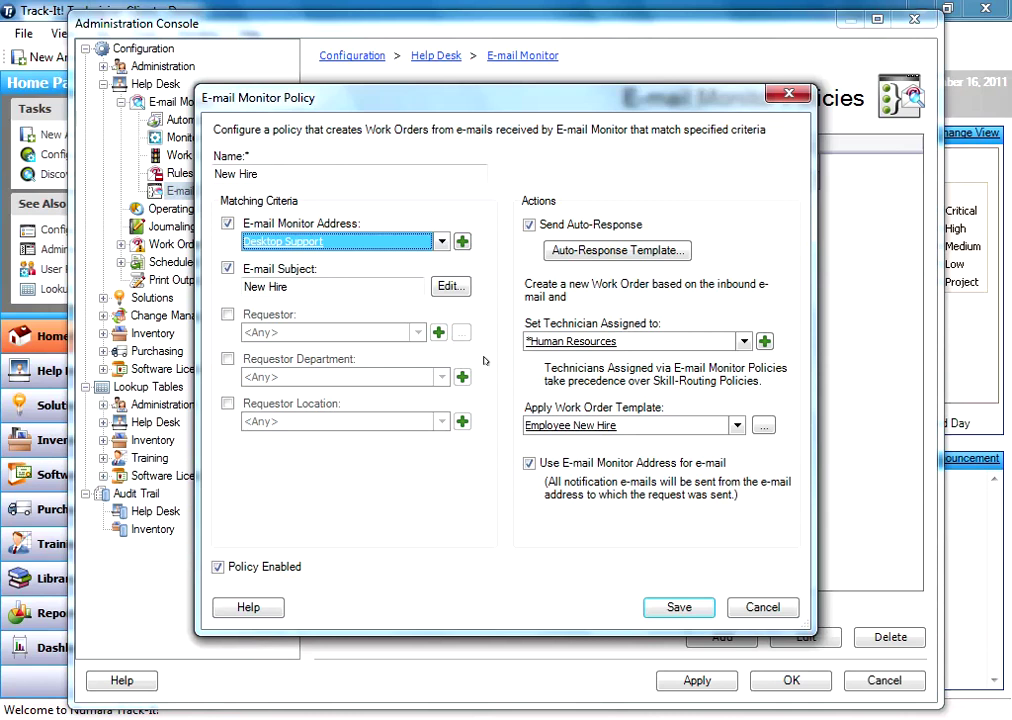
left_click(761, 607)
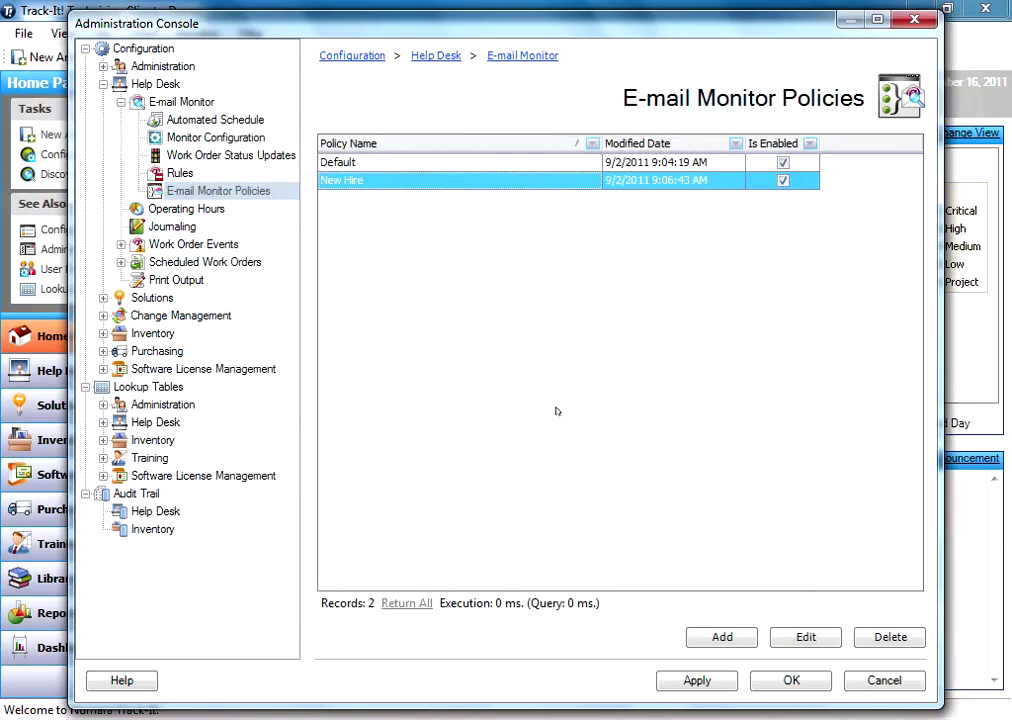
Examine the E-mail Monitor rules for senders, subjects and body, and the Work Order Status Updates settings
left_click(179, 174)
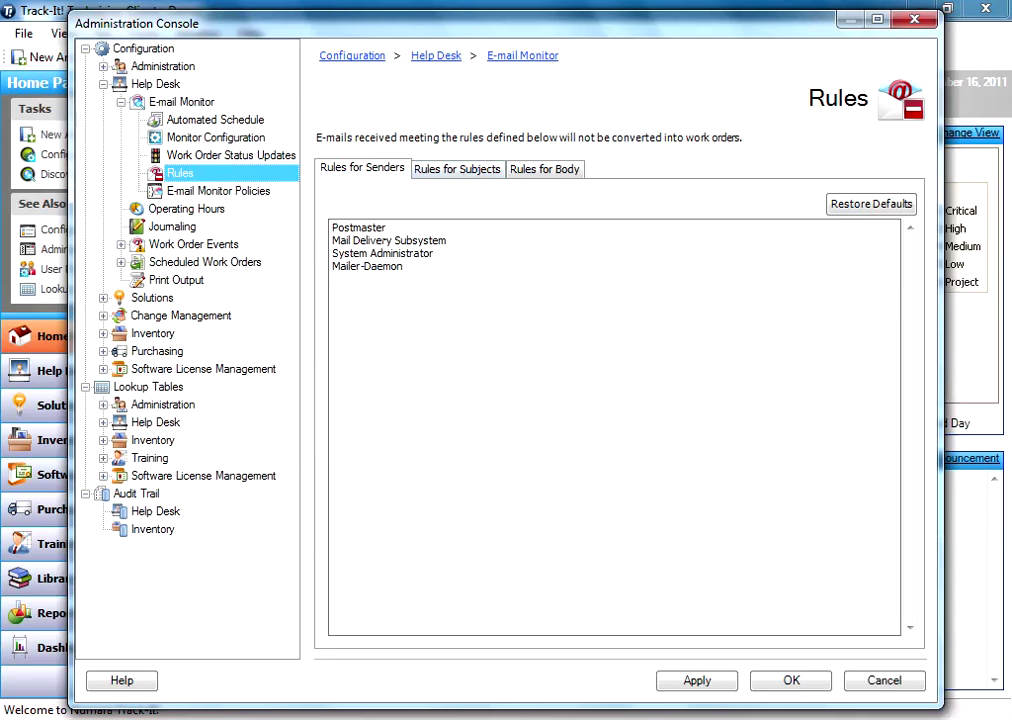
left_click(389, 241)
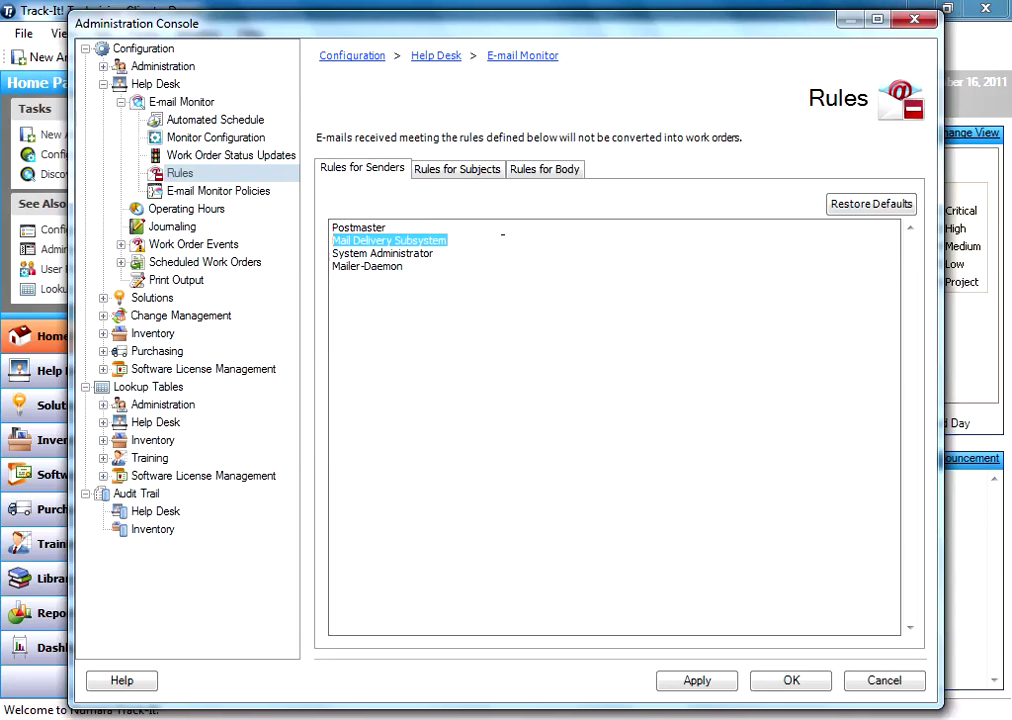
left_click(436, 172)
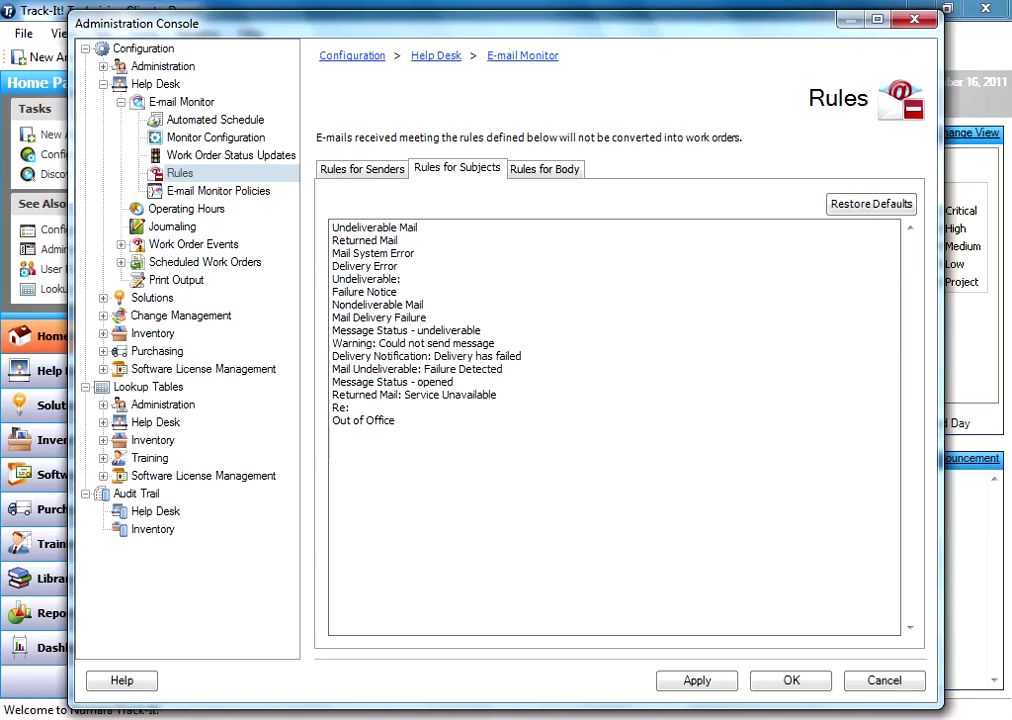
left_click(520, 170)
left_click(465, 172)
left_click(211, 156)
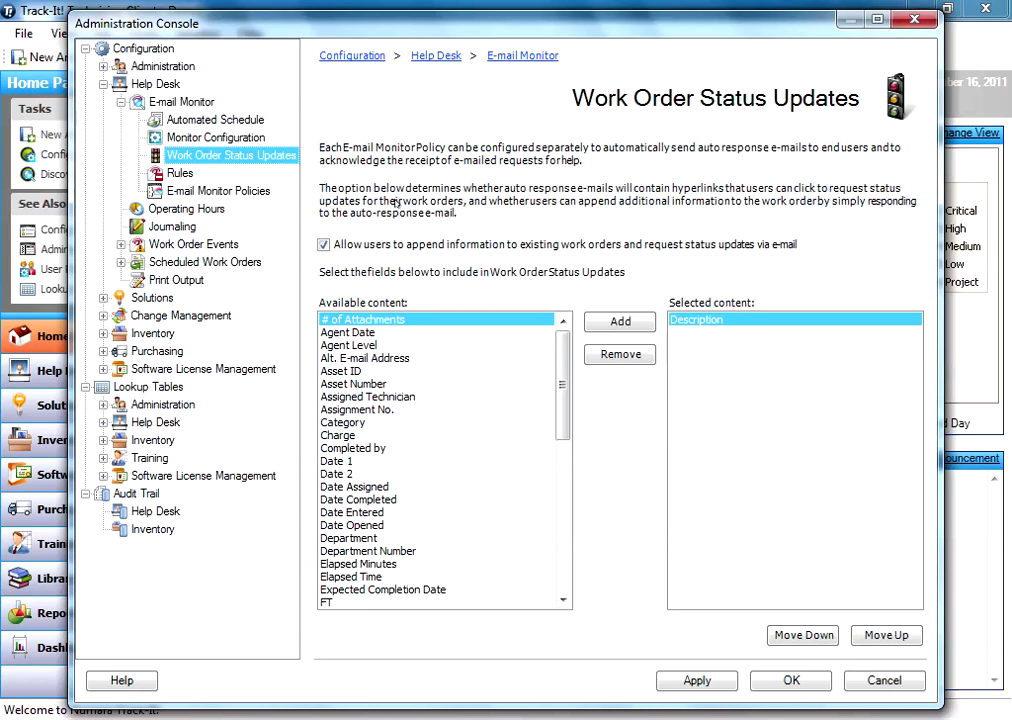
Return to the E-mail Monitor Policies and open the New Hire policy
left_click(165, 101)
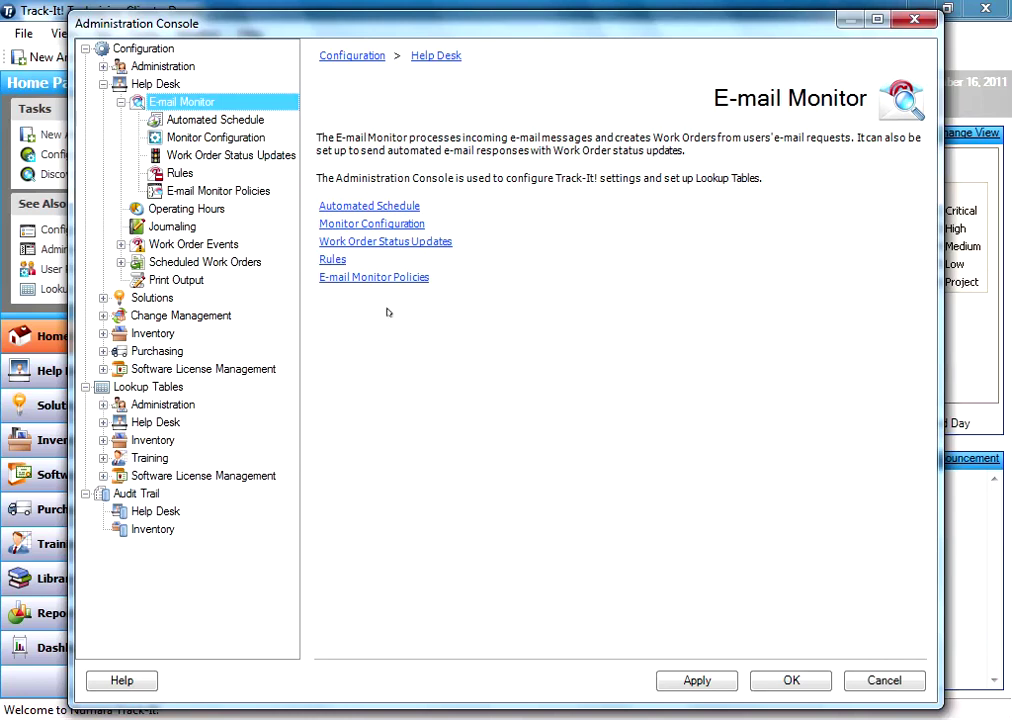
left_click(229, 190)
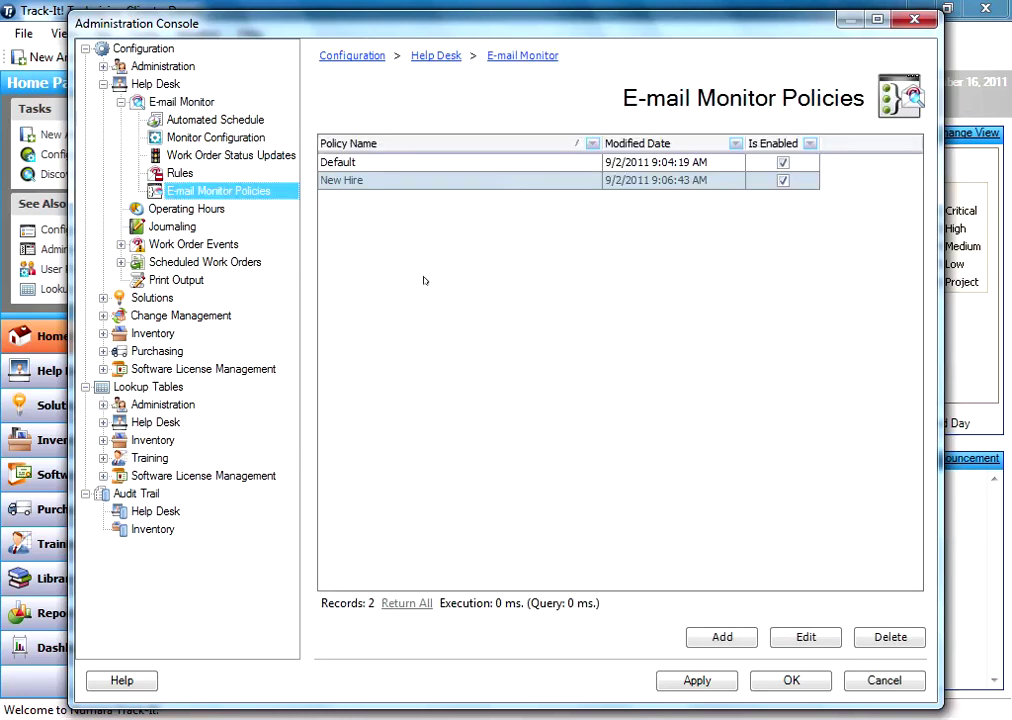
double_click(432, 180)
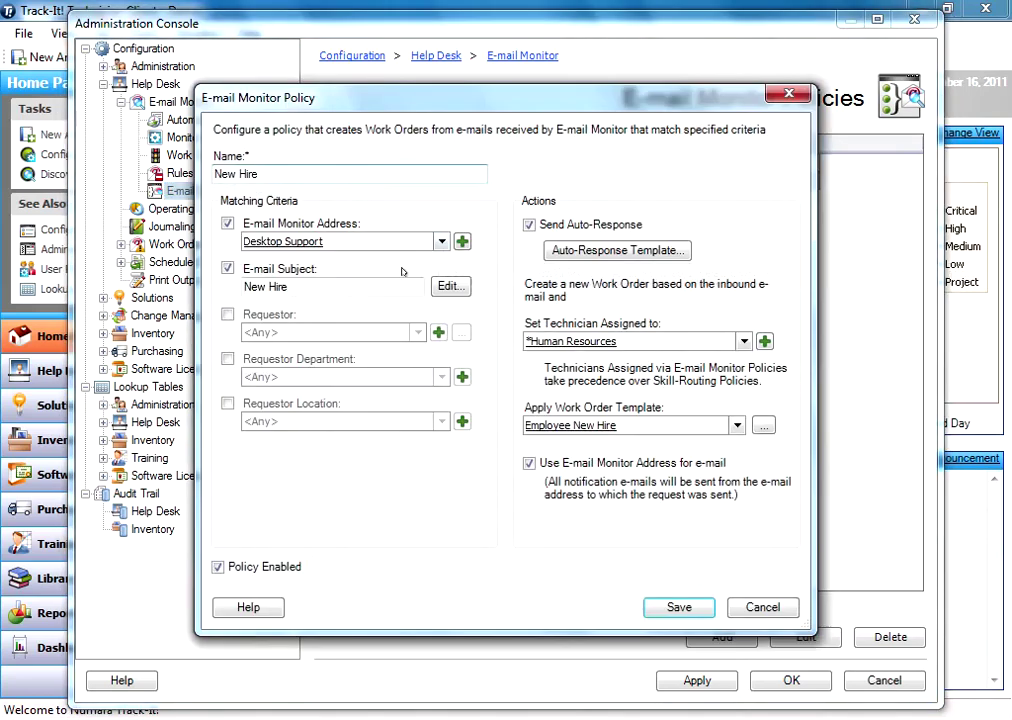